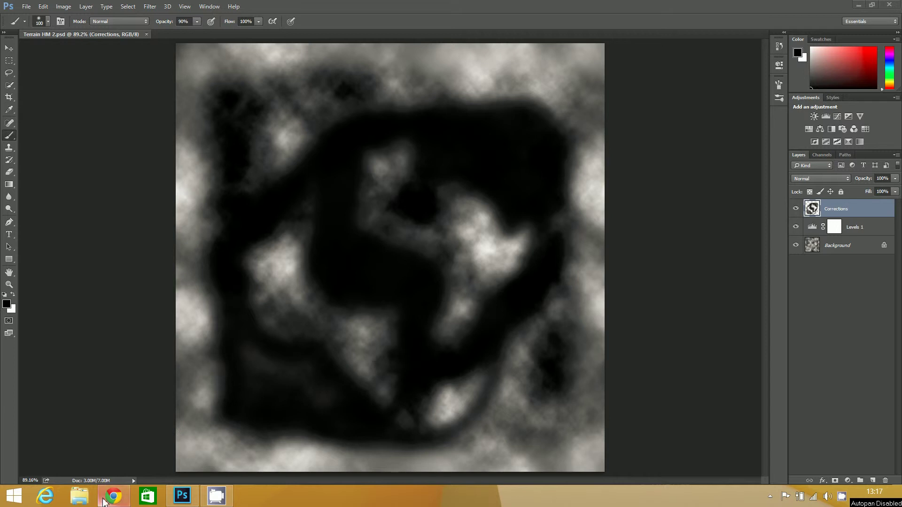
Step: Switch to Chrome and show the 'site:seamless-pixels.blogspot.com dirt' Google Images results
left_click(113, 497)
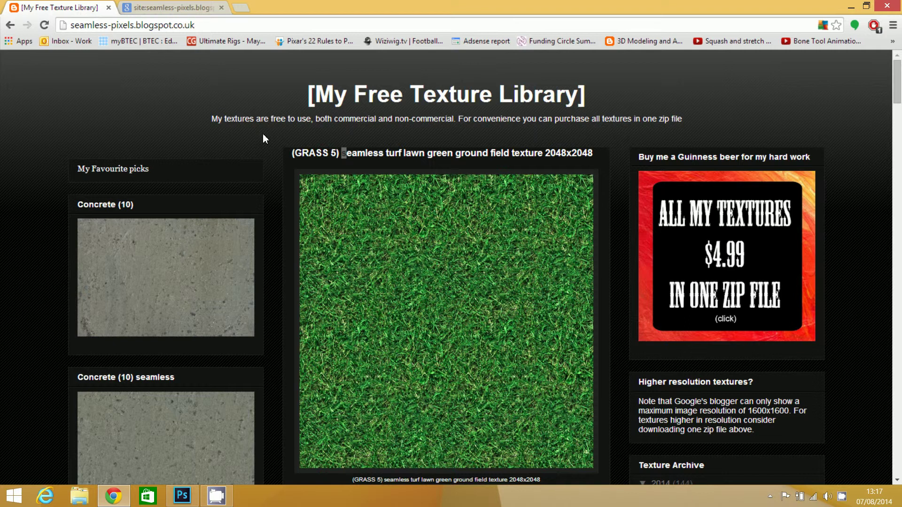
scroll(263, 134, "down", 20)
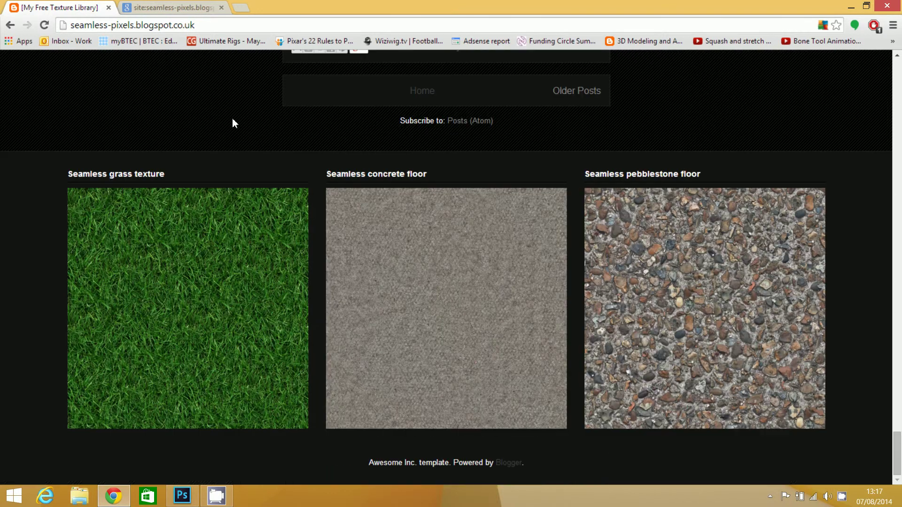
scroll(233, 120, "up", 20)
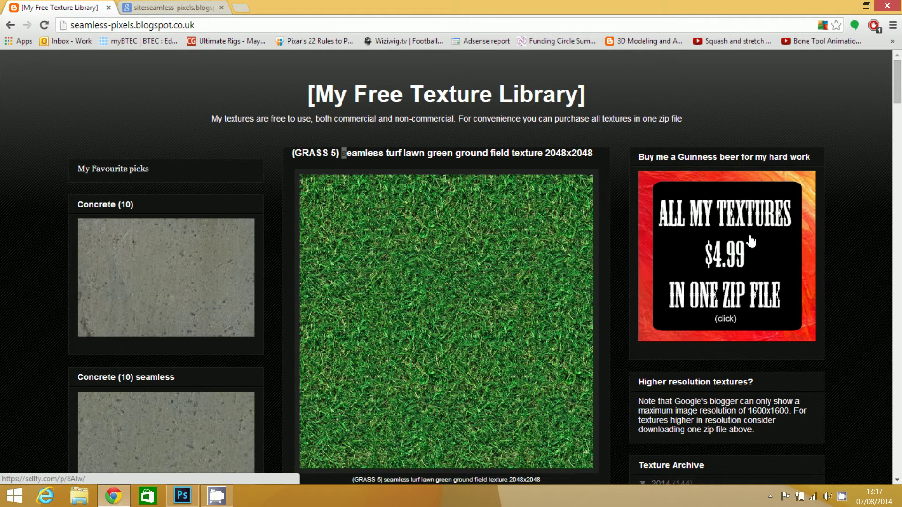
left_click(176, 7)
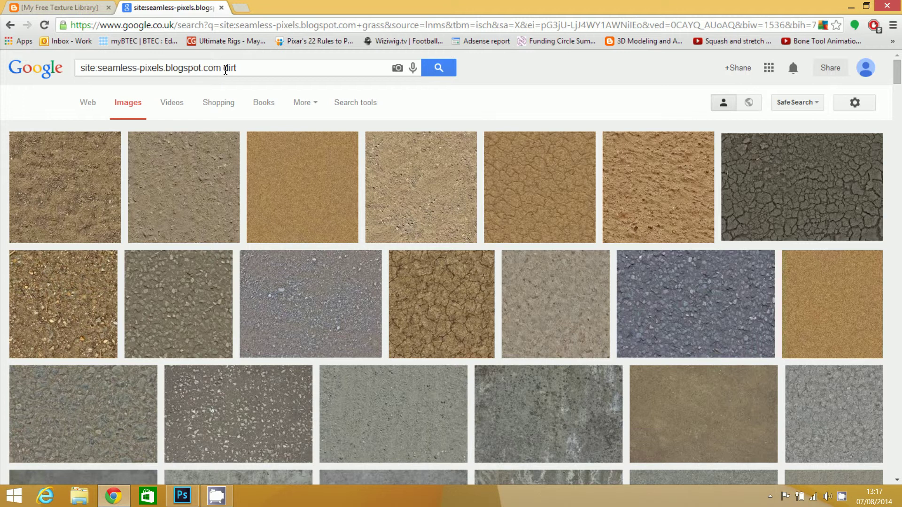
Step: Open the second dirt result, 'Seamless ground sand texture (4).jpg', as a full-size image
scroll(300, 187, "down", 5)
scroll(315, 185, "up", 5)
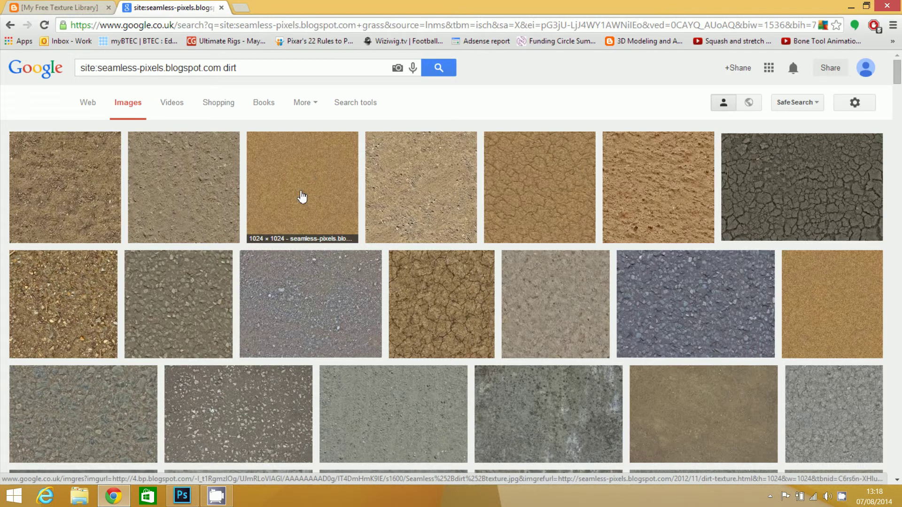
scroll(302, 191, "down", 4)
scroll(303, 191, "up", 4)
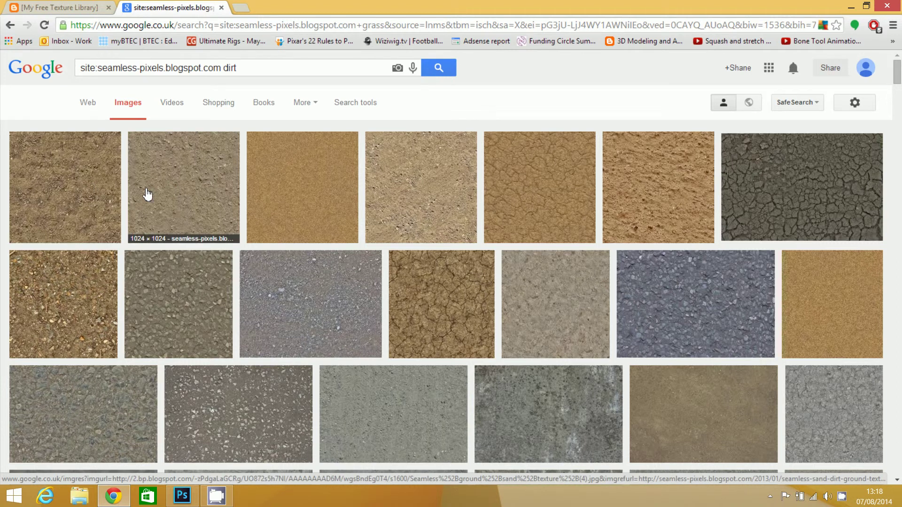
left_click(147, 194)
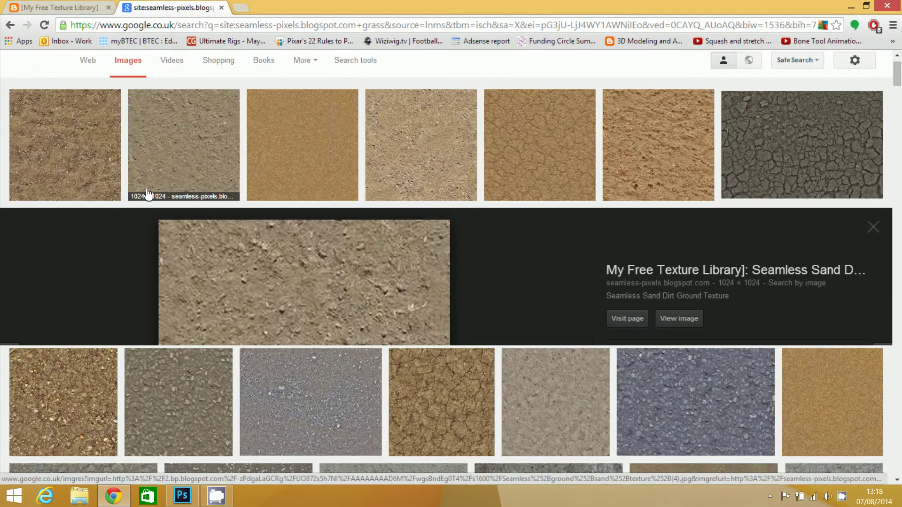
left_click(666, 260)
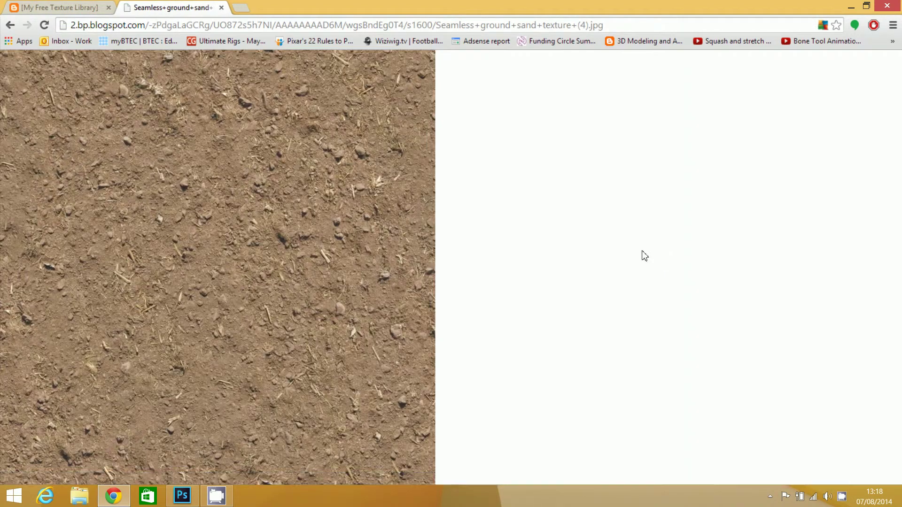
Step: Save the sand texture as a JPEG into Documents > maya > projects > Terrain > sourceimages
right_click(229, 243)
left_click(258, 253)
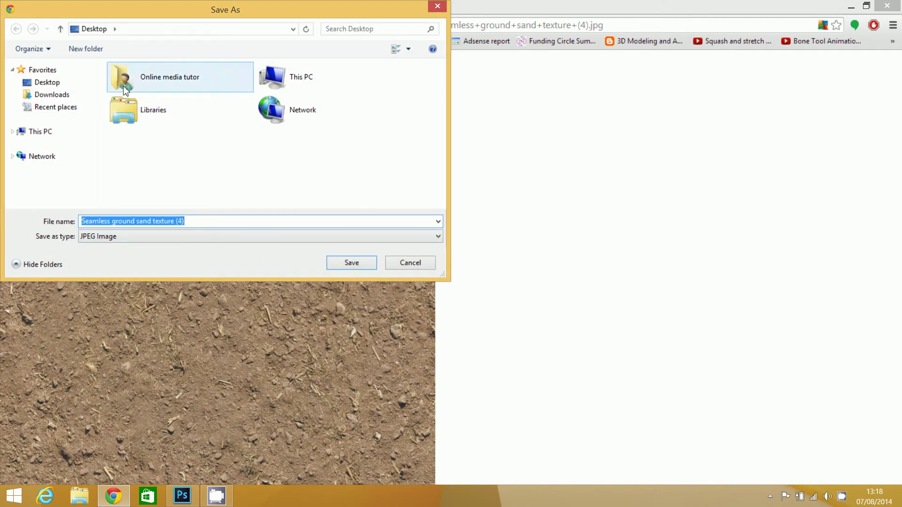
double_click(136, 80)
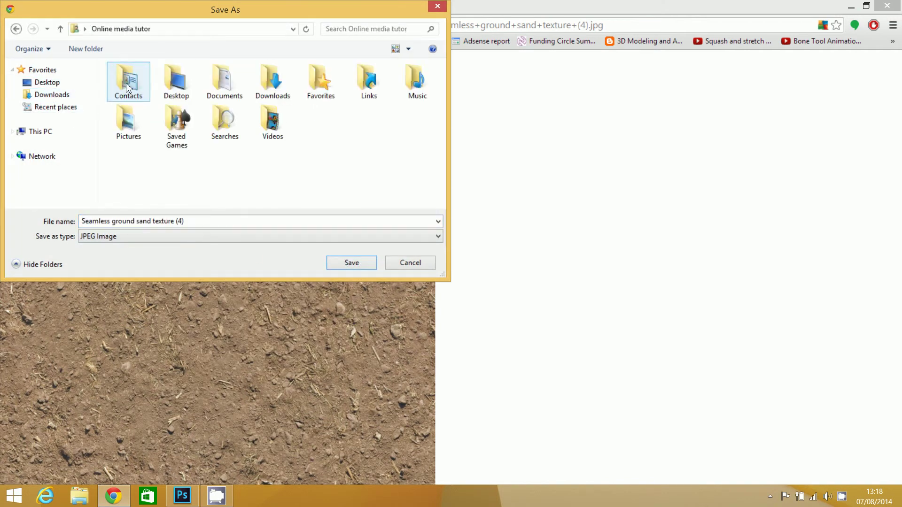
double_click(227, 86)
double_click(134, 121)
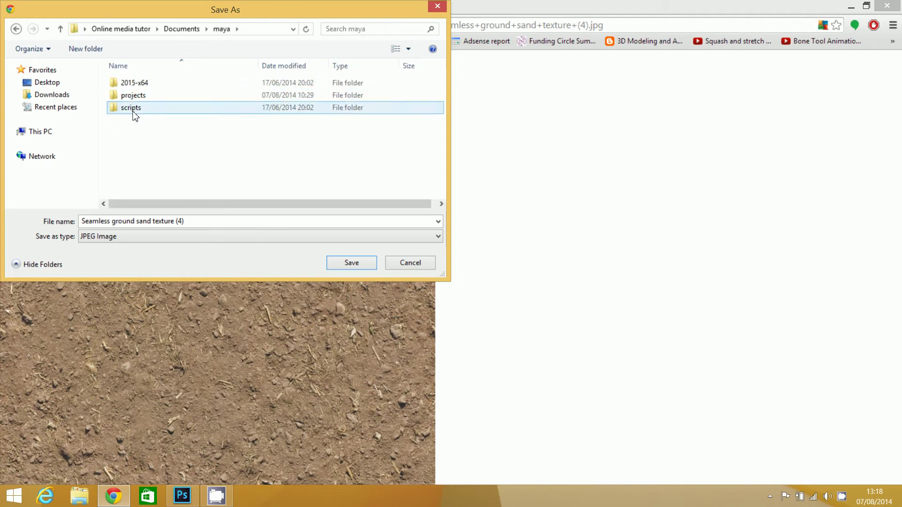
double_click(133, 97)
double_click(133, 96)
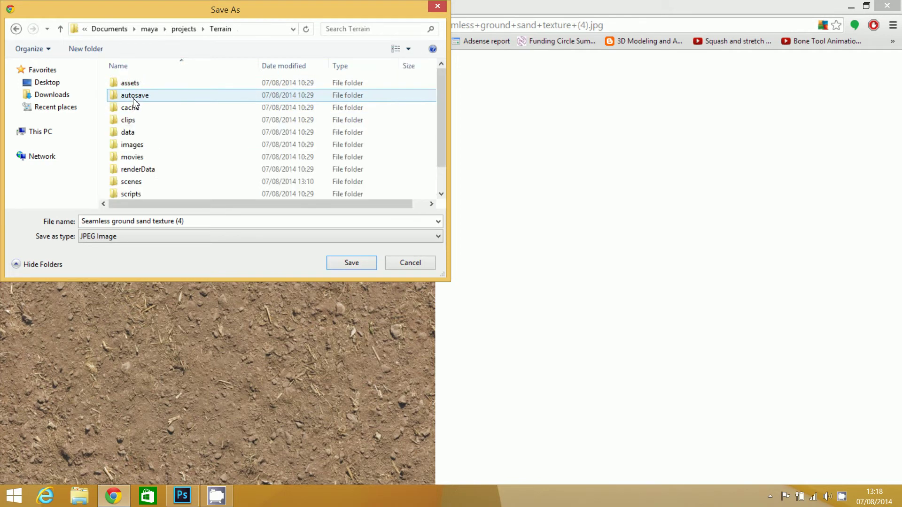
scroll(155, 127, "down", 1)
double_click(136, 192)
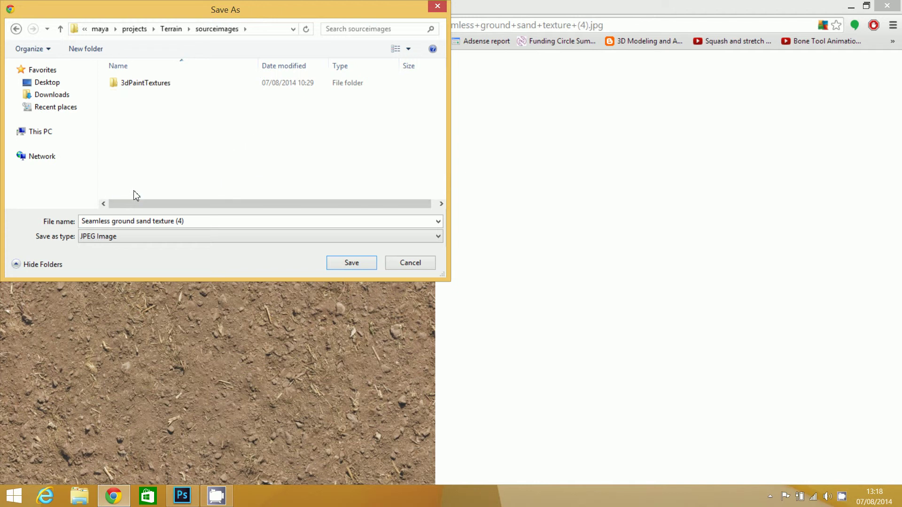
left_click(348, 264)
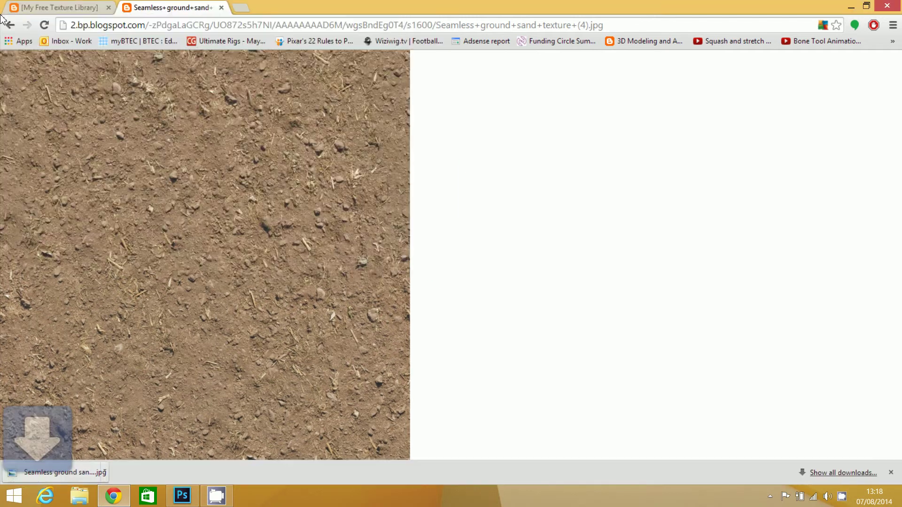
Step: Change the image search query from dirt to grass
left_click(8, 24)
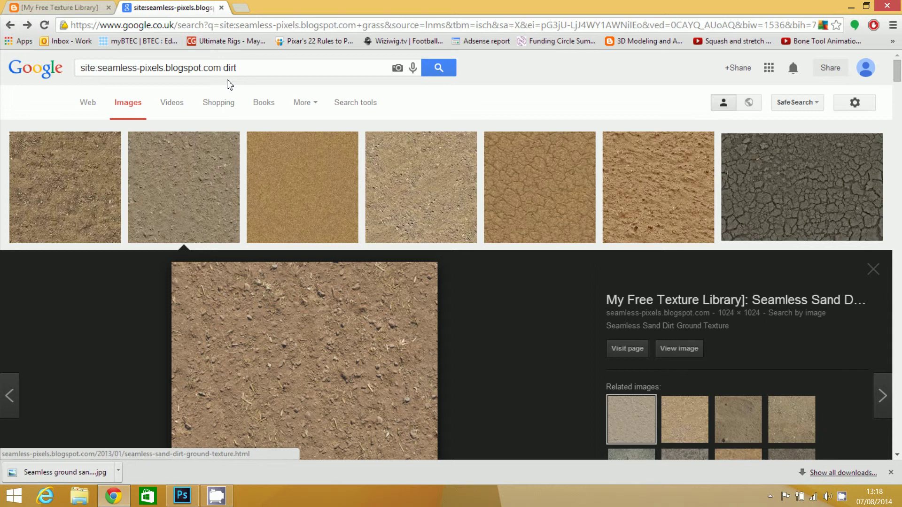
double_click(229, 69)
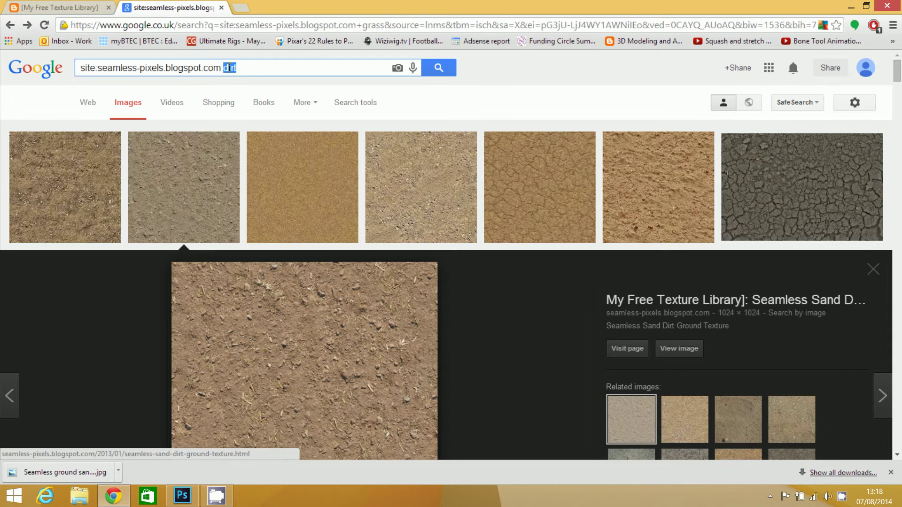
type("grass")
key("Return")
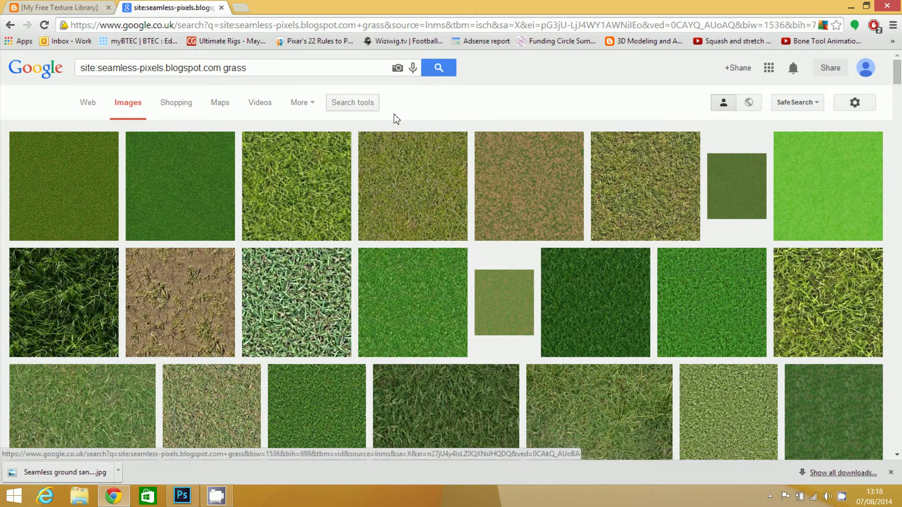
Step: Save the fourth grass result full-size as 'Grass 01 seamless.jpg' in sourceimages
left_click(428, 183)
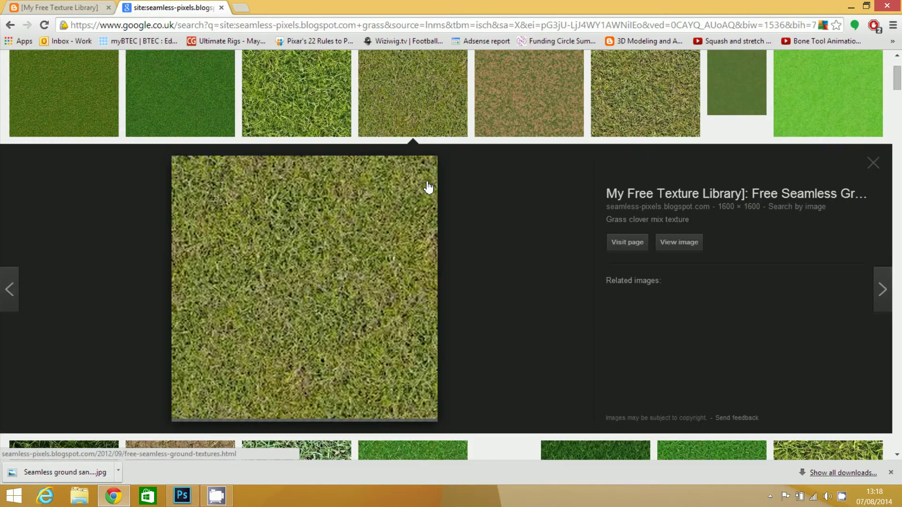
left_click(666, 245)
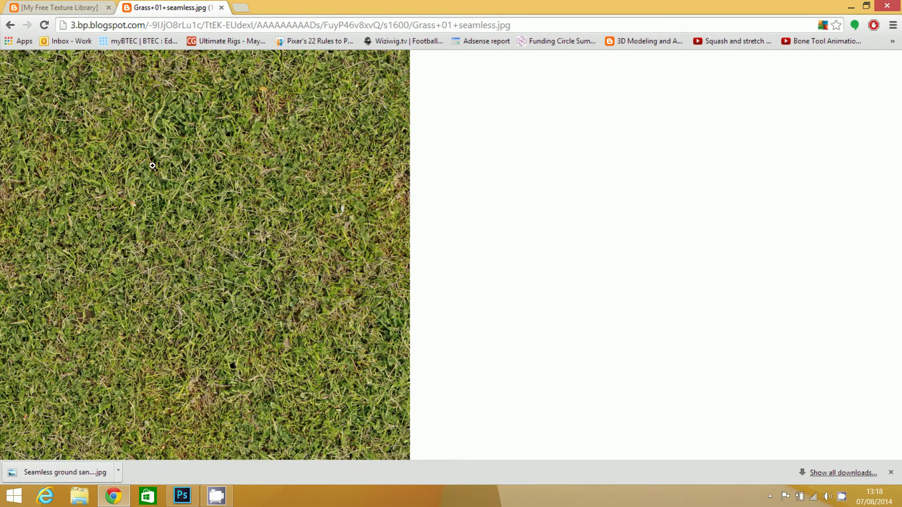
right_click(159, 168)
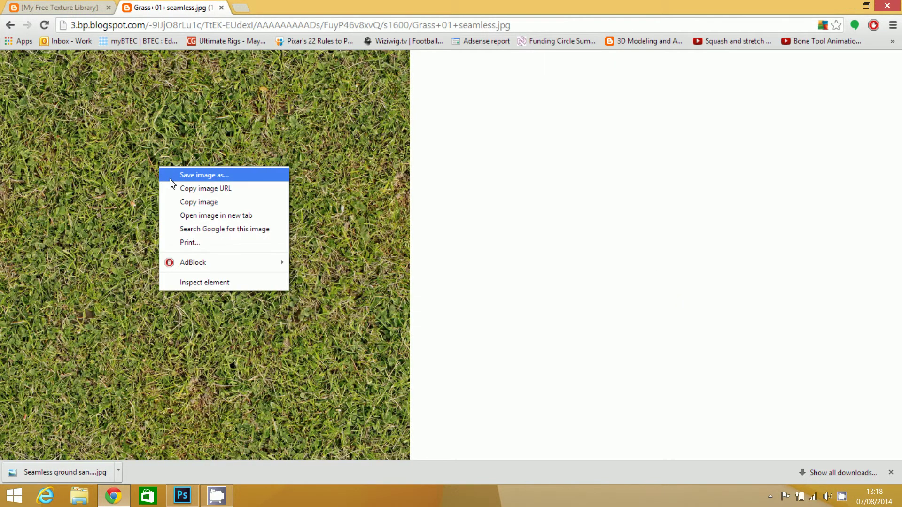
left_click(170, 180)
left_click(367, 266)
left_click(10, 25)
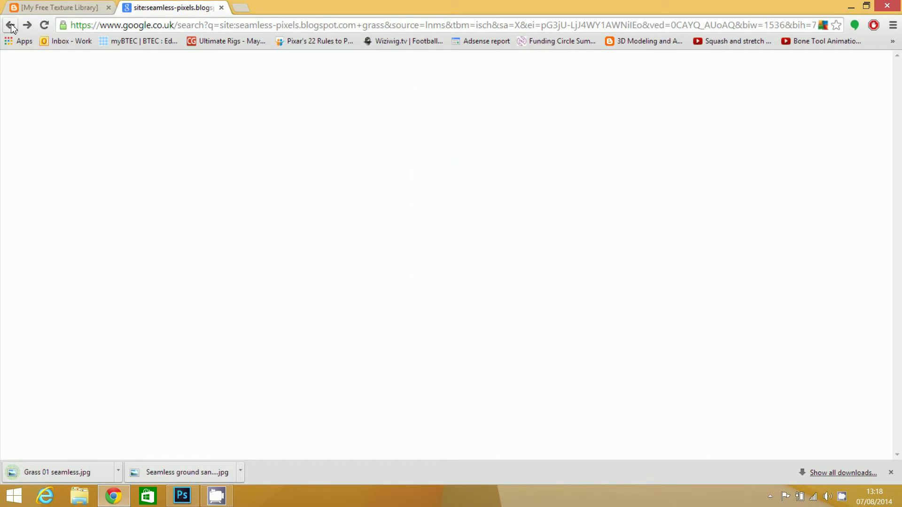
Step: Change the image search query from dirt to rock
left_click(27, 25)
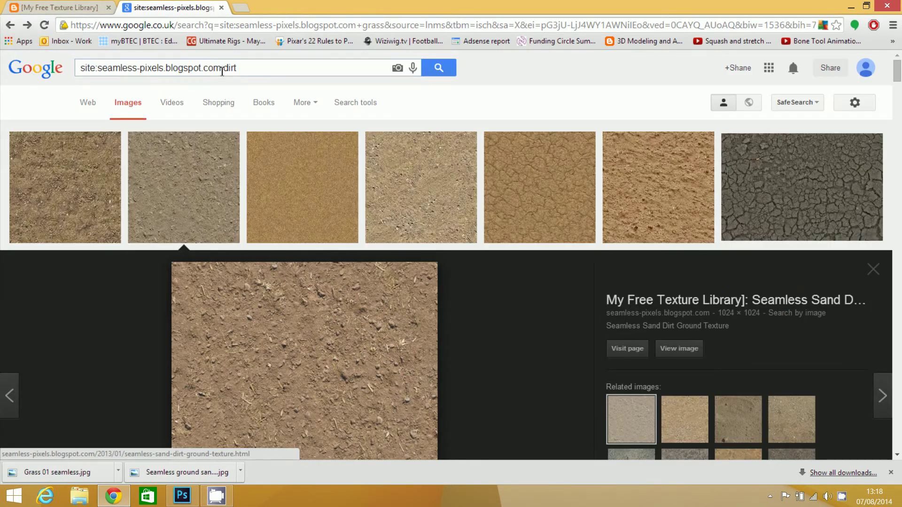
double_click(234, 70)
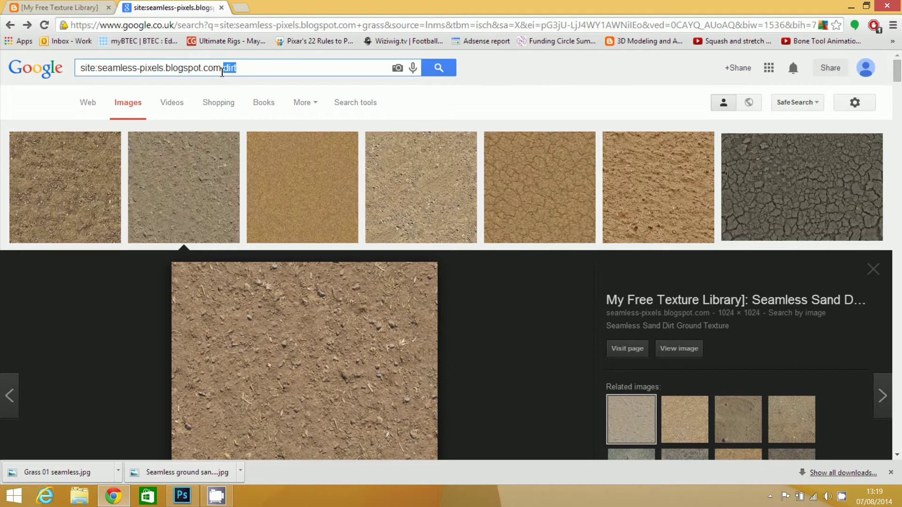
type("rock")
key("Return")
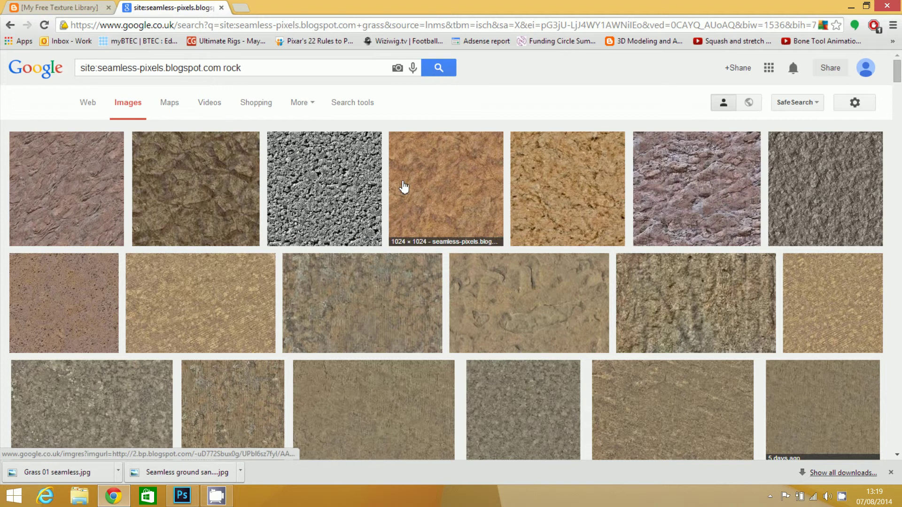
scroll(397, 192, "down", 1)
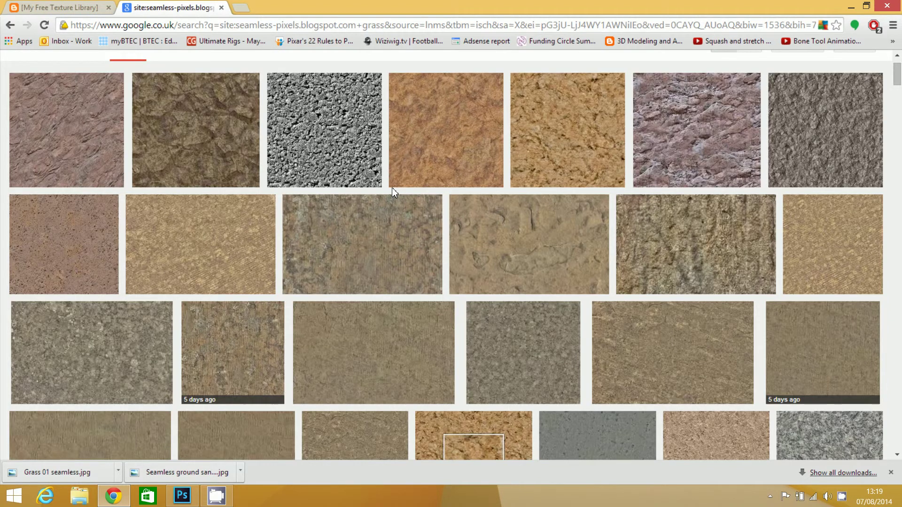
scroll(392, 188, "up", 1)
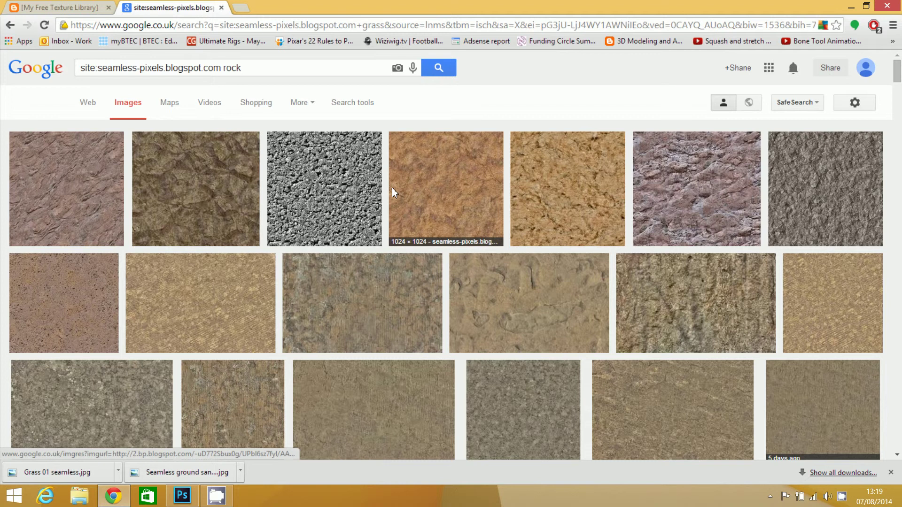
Step: Save the seventh rock result full-size as 'Seamless ground rock.jpg' in sourceimages
left_click(797, 177)
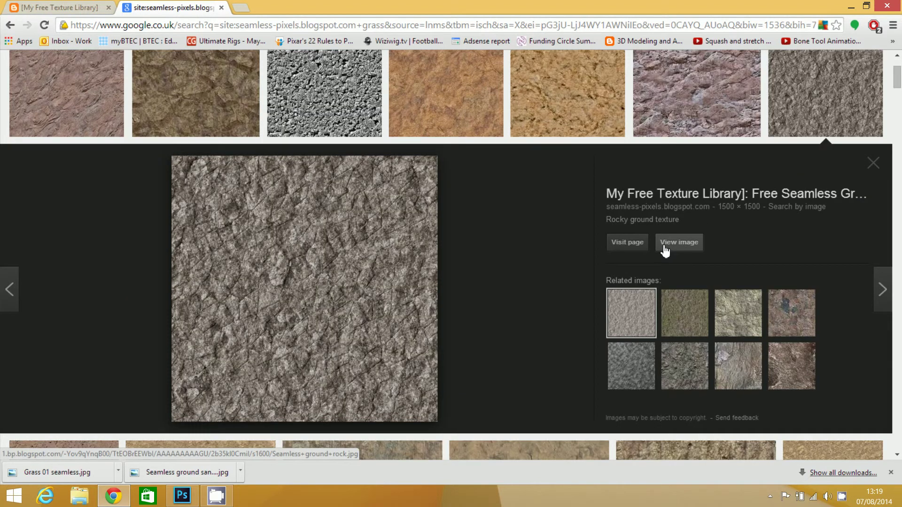
left_click(665, 251)
right_click(262, 238)
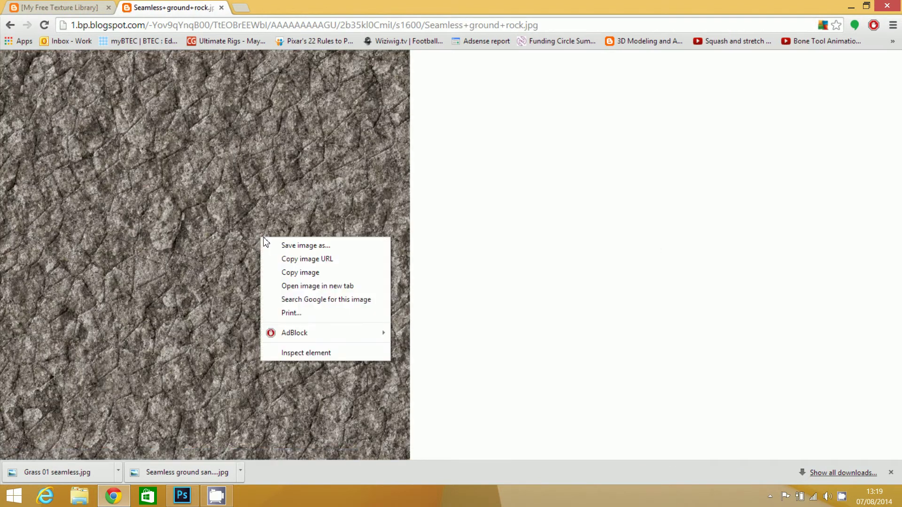
left_click(273, 246)
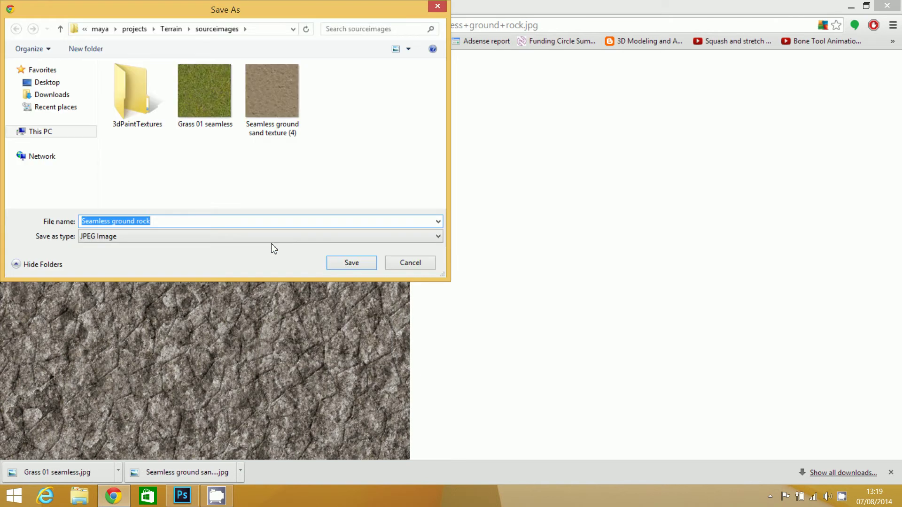
left_click(338, 265)
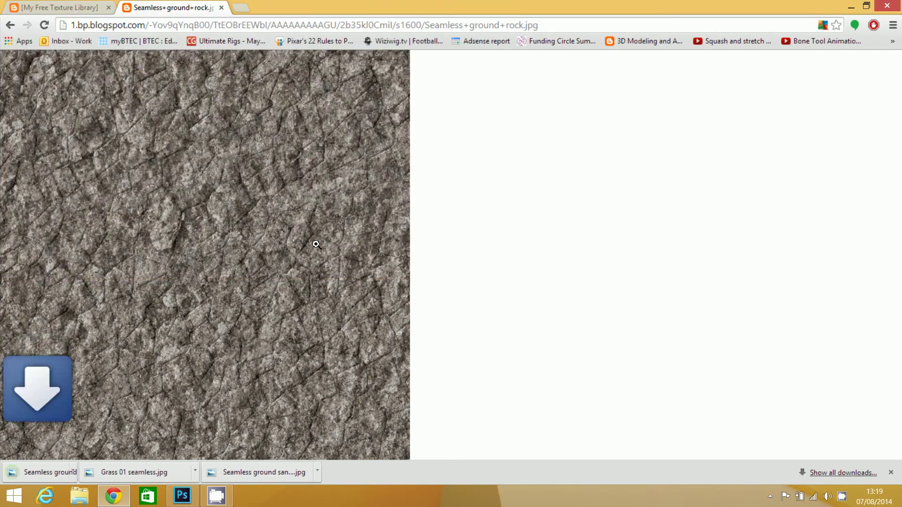
left_click(10, 26)
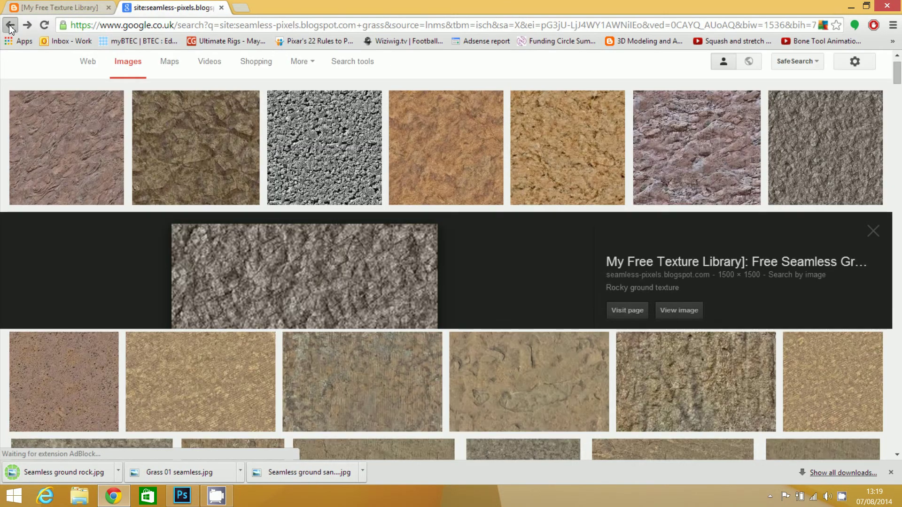
Step: Change the image search query from dirt to snow
left_click(10, 26)
double_click(229, 68)
type("snow")
key("Return")
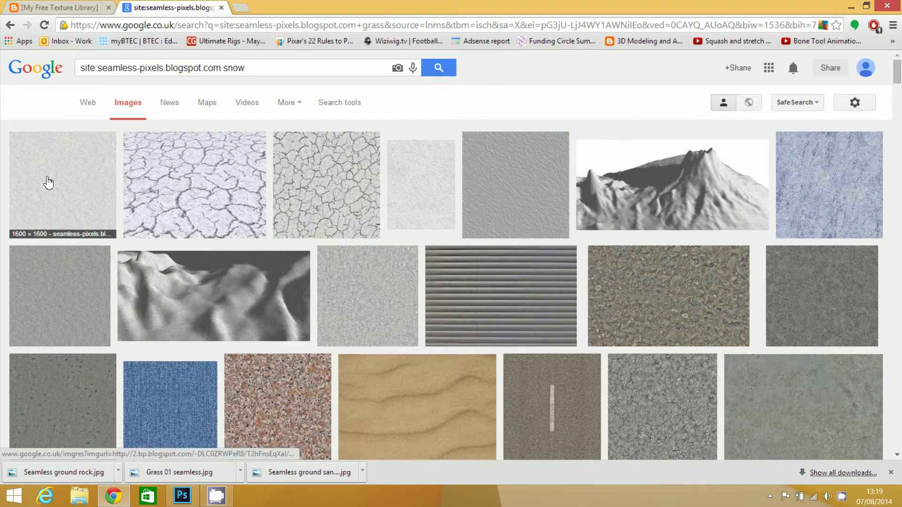
Step: Save the first snow result full-size as 'snow.jpg'
left_click(49, 183)
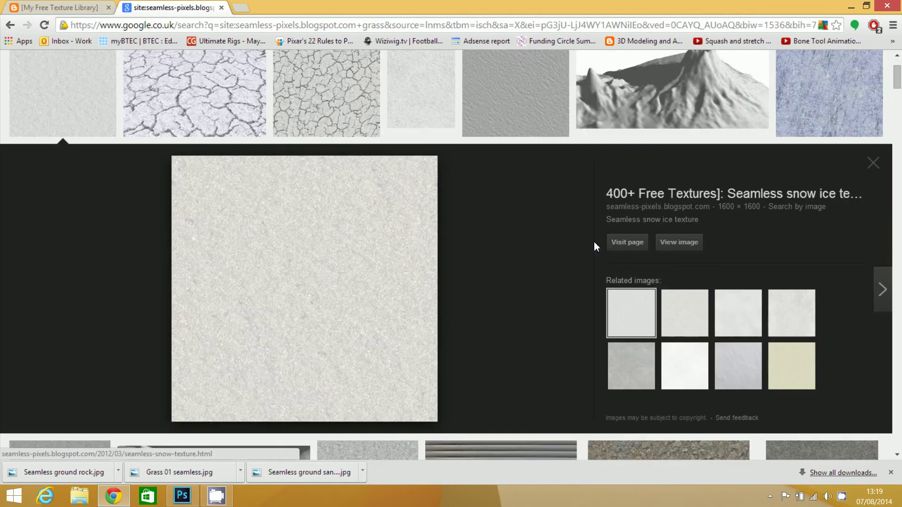
left_click(672, 244)
right_click(249, 215)
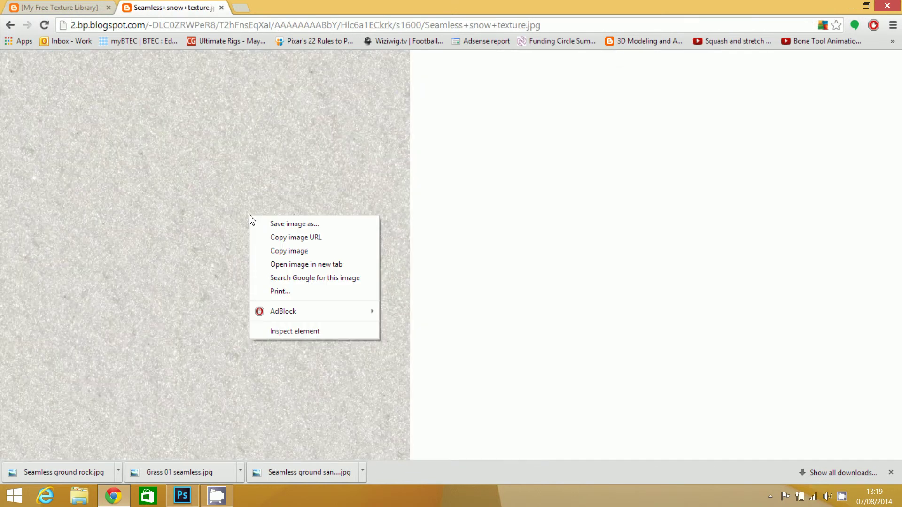
left_click(267, 222)
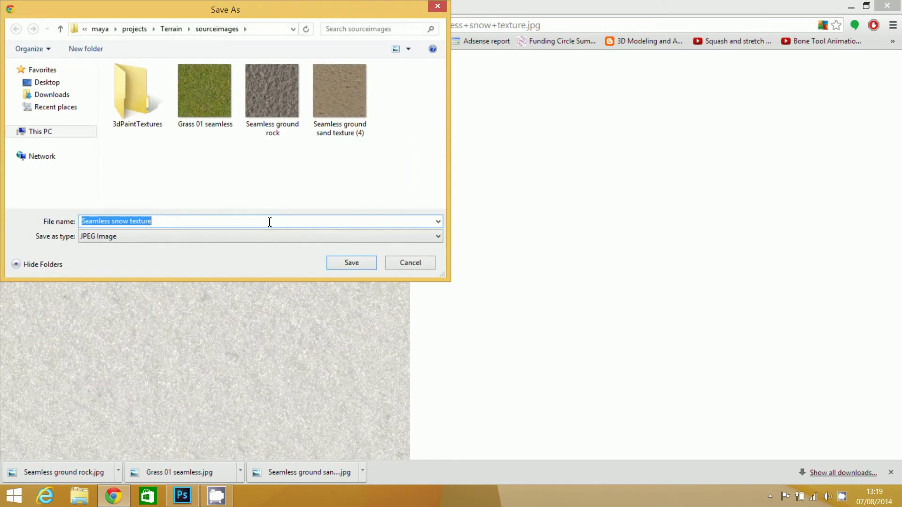
type("snow")
key("Return")
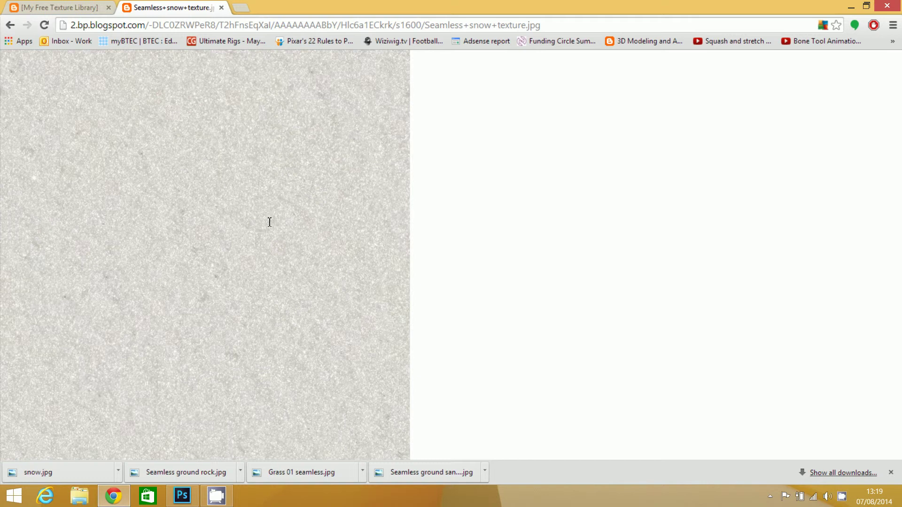
Step: In Photoshop, open the seamless ground sand texture via File > Open
left_click(180, 497)
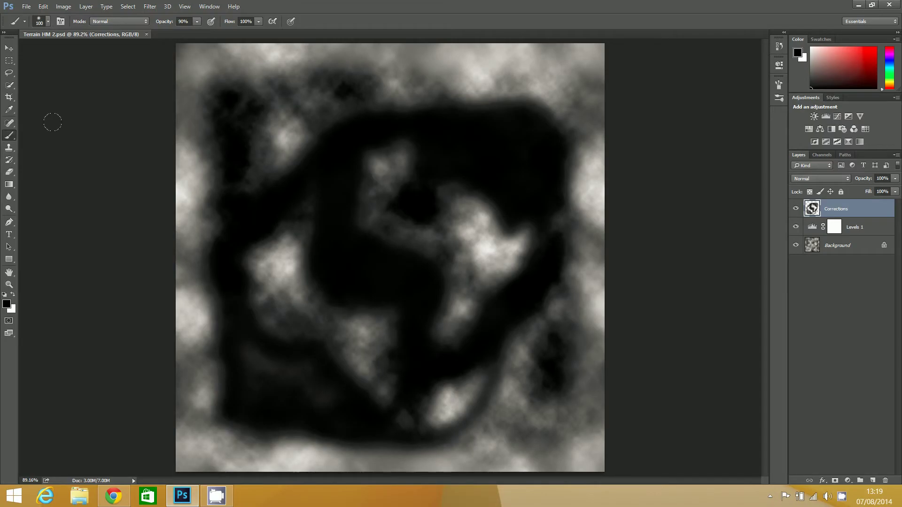
left_click(26, 6)
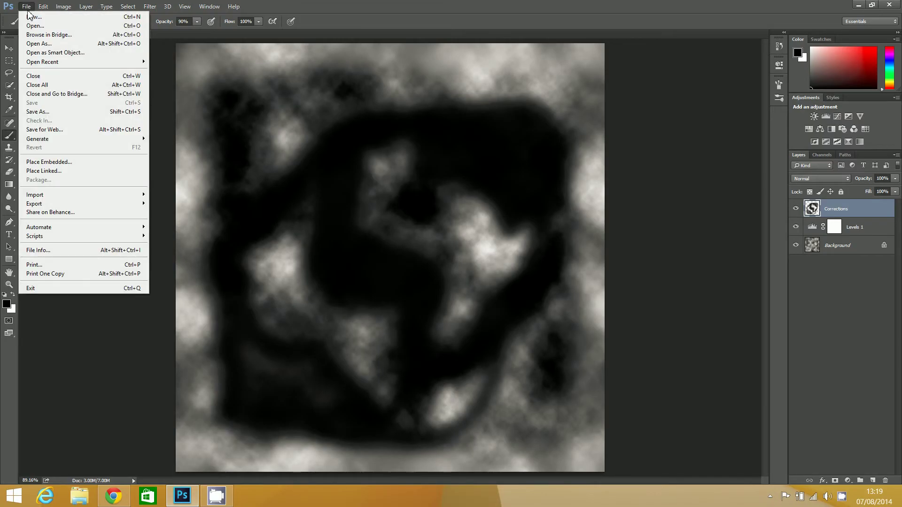
left_click(32, 29)
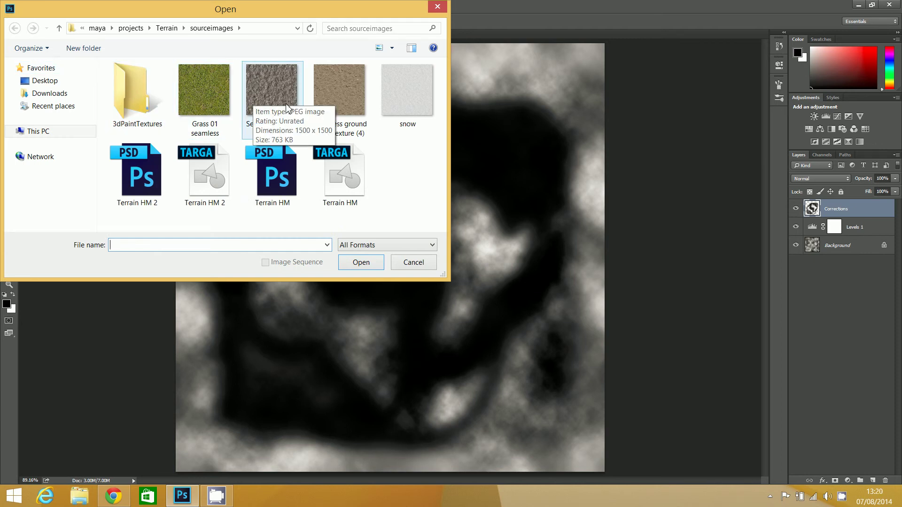
key("Escape")
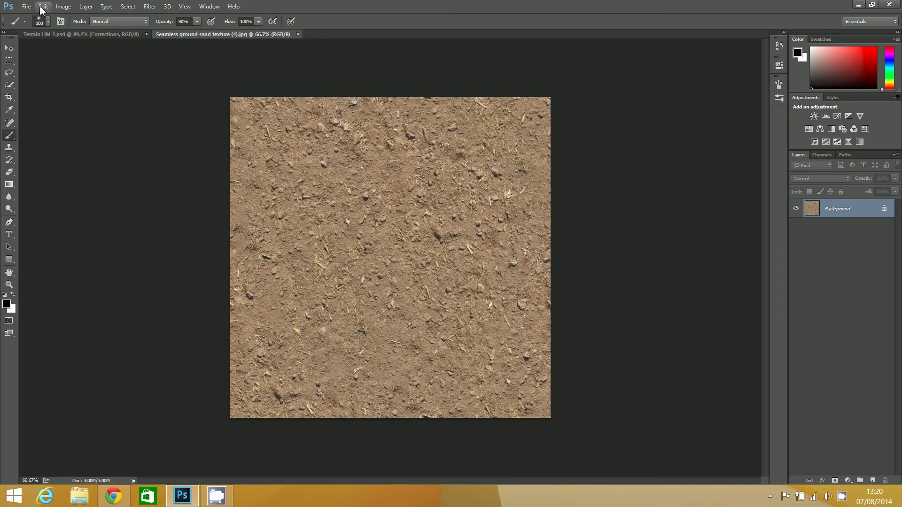
Step: Define the sand texture as a pattern named 'Dirt'
left_click(43, 7)
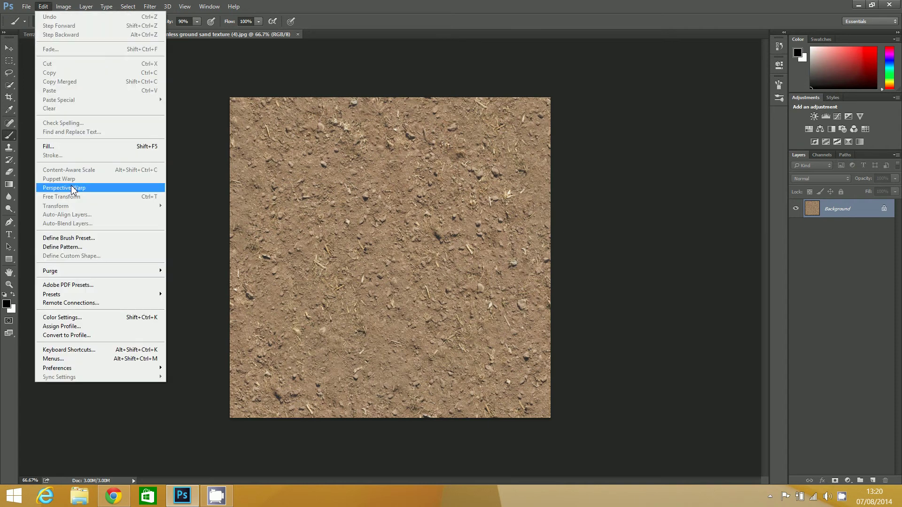
left_click(83, 248)
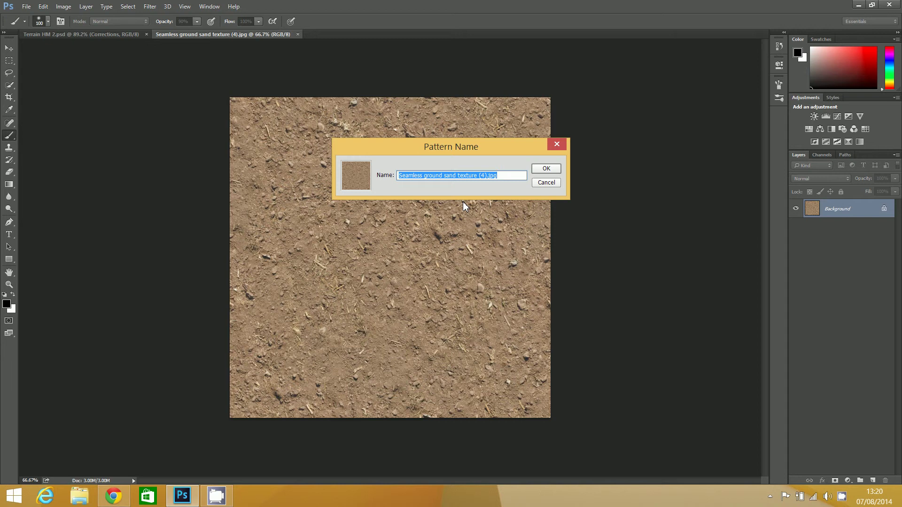
type("Dirt")
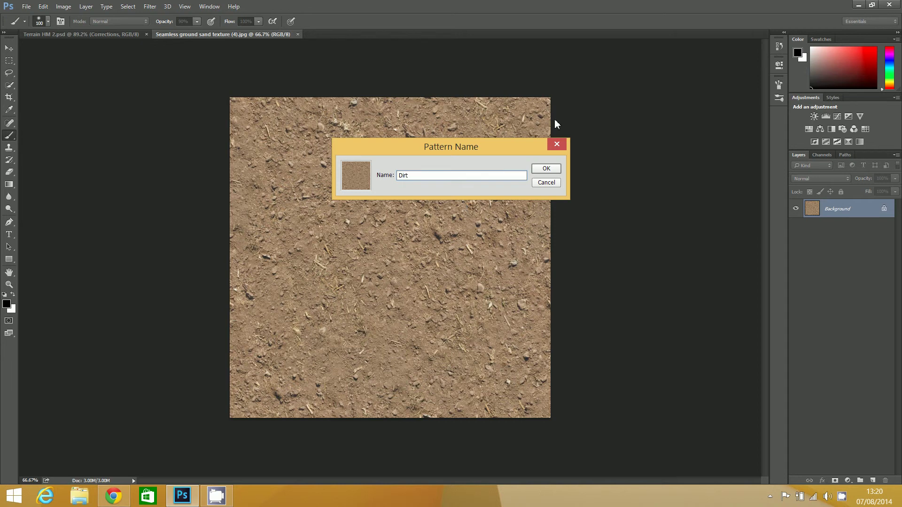
left_click(549, 171)
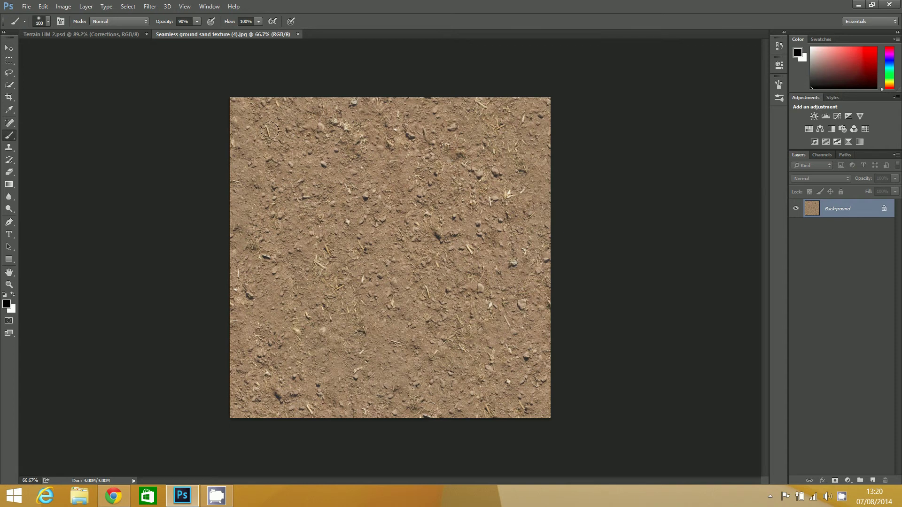
Step: Open the 'Grass 01 seamless' image via File > Open
left_click(27, 10)
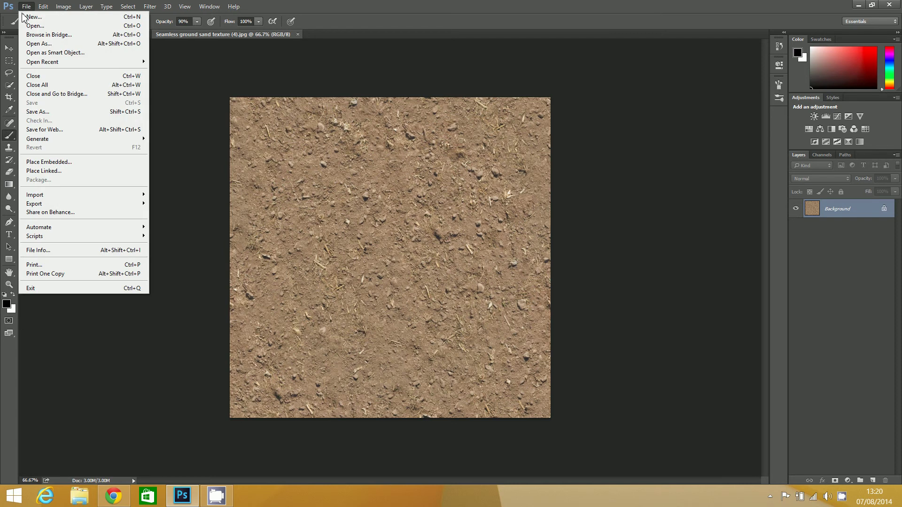
left_click(24, 27)
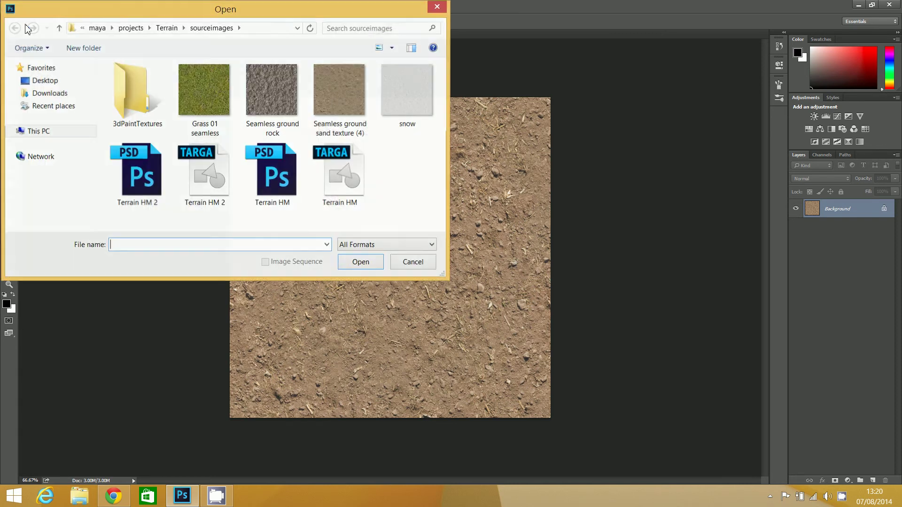
double_click(203, 84)
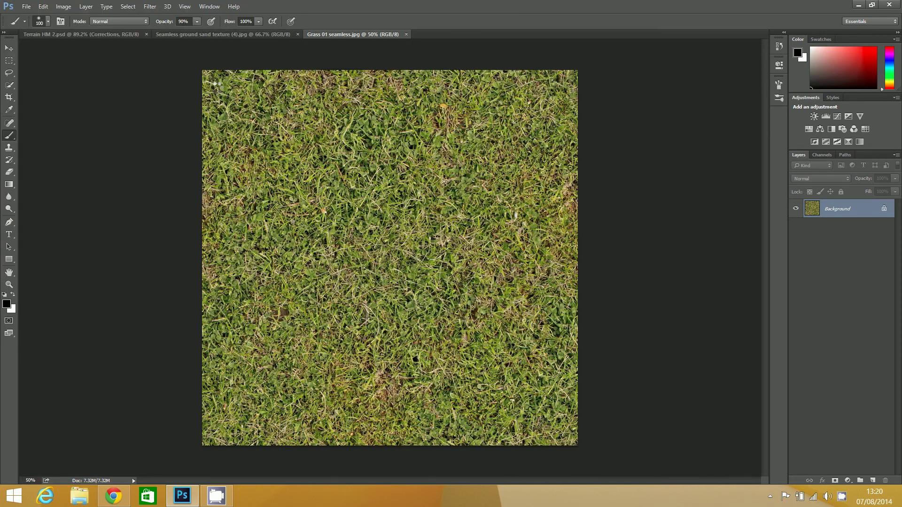
Step: Define it as a pattern named 'Grass' and close the grass and sand documents
left_click(43, 6)
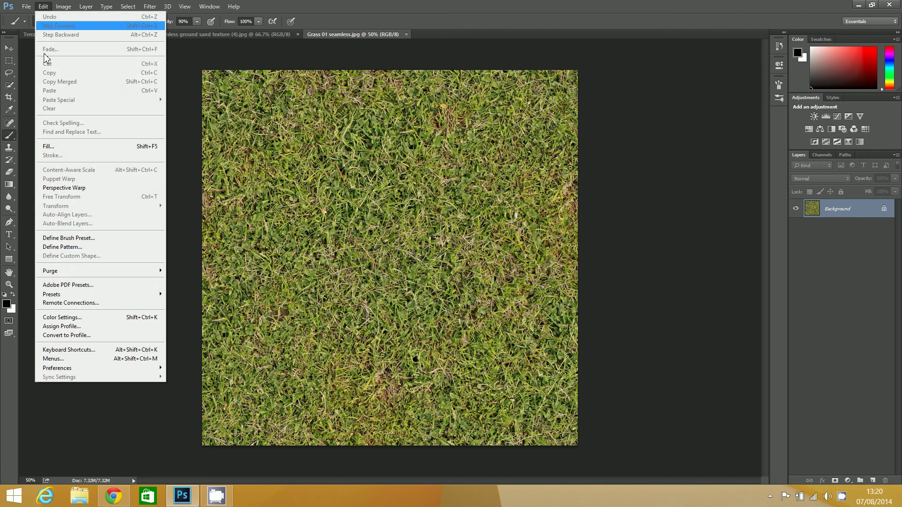
left_click(69, 249)
type("Grass")
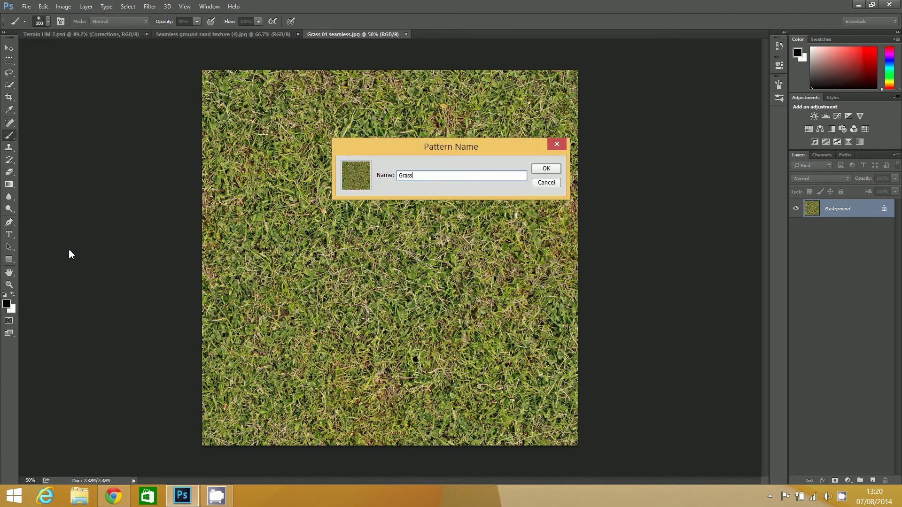
key("Return")
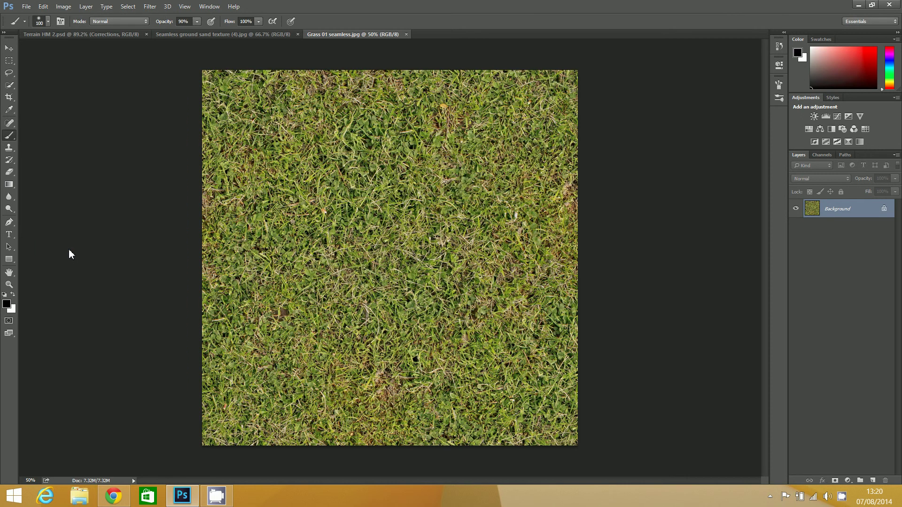
left_click(407, 34)
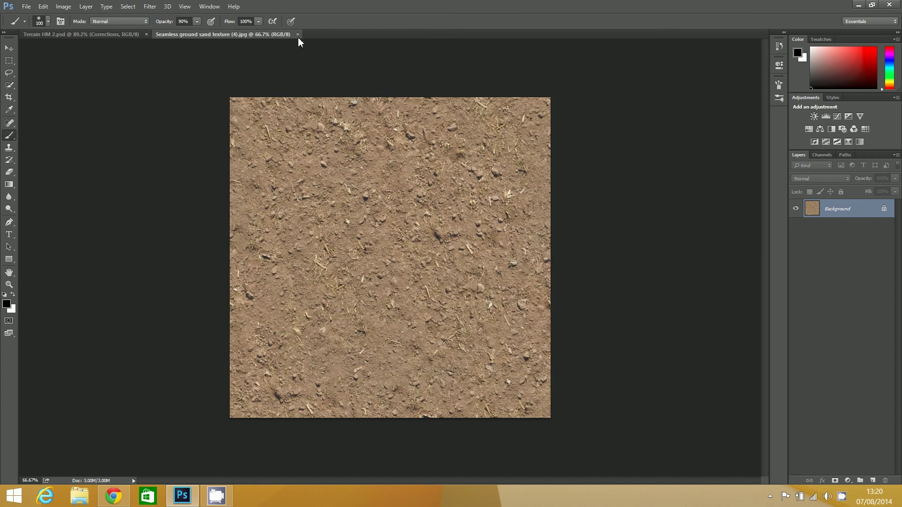
left_click(298, 34)
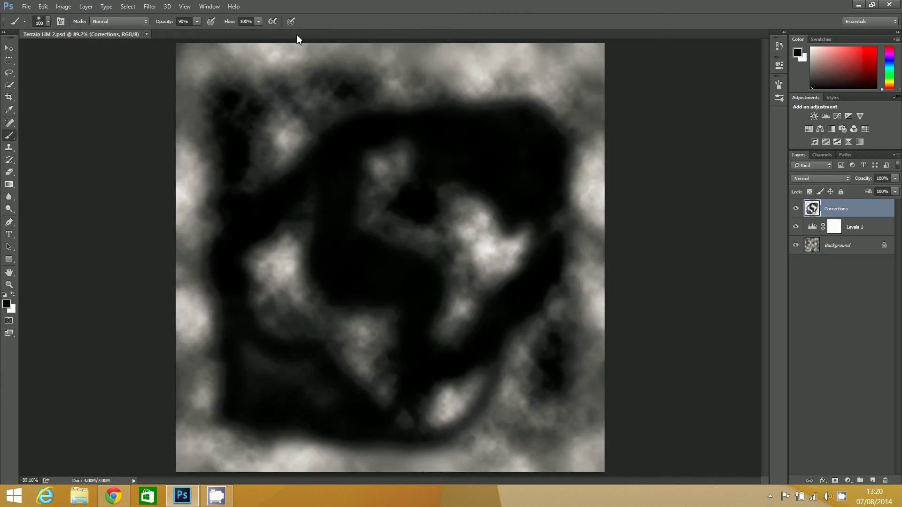